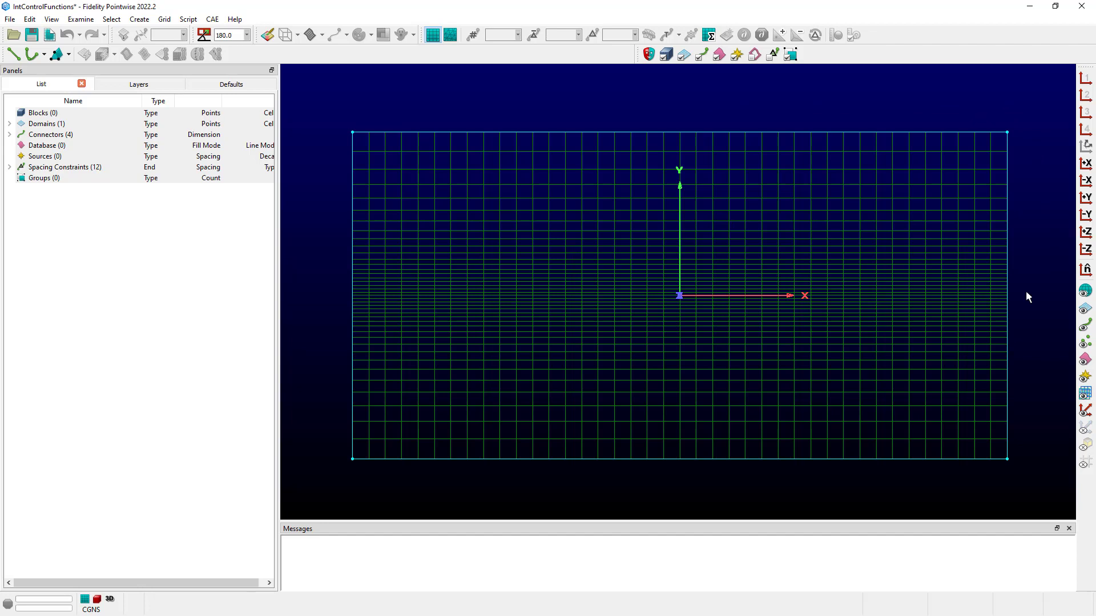
# Step: Hide the coordinate axes and open the rectangular 41x41 domain in the Solve command
pyautogui.click(1085, 410)
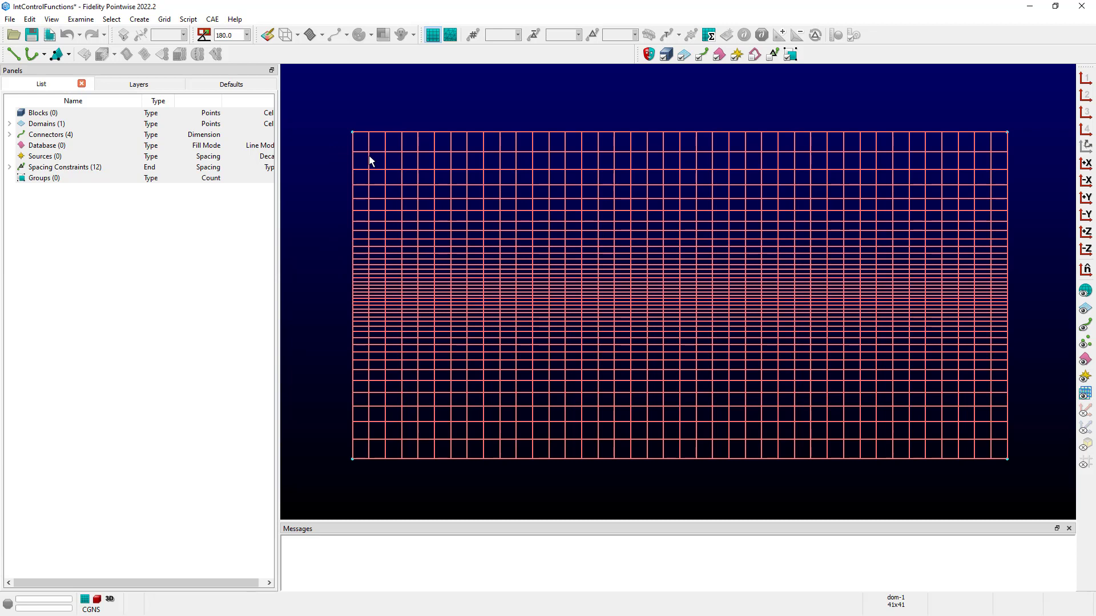
pyautogui.click(371, 161)
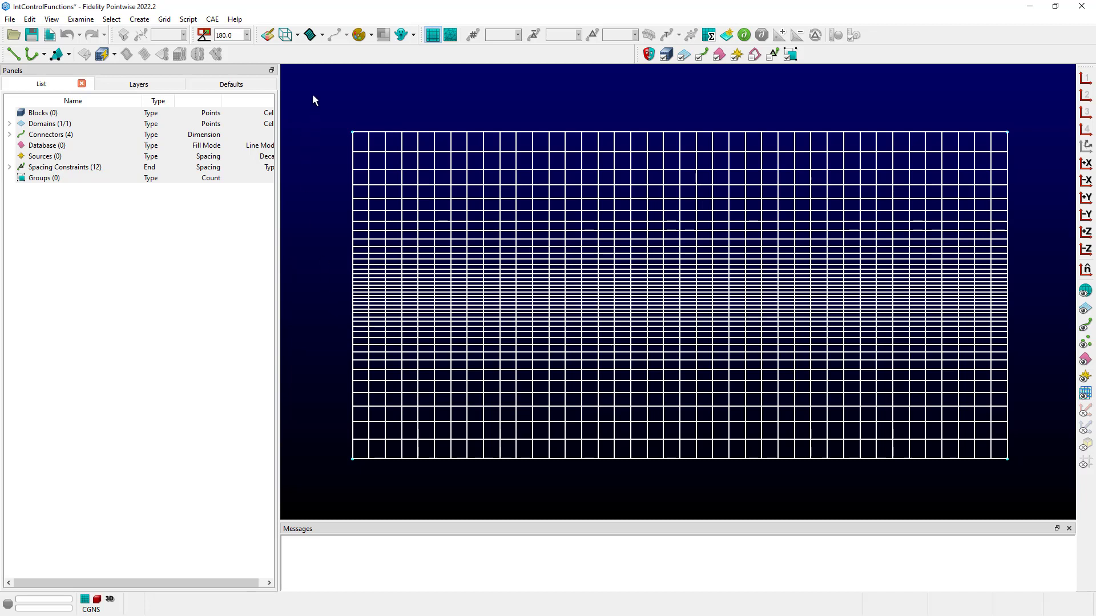
pyautogui.click(165, 19)
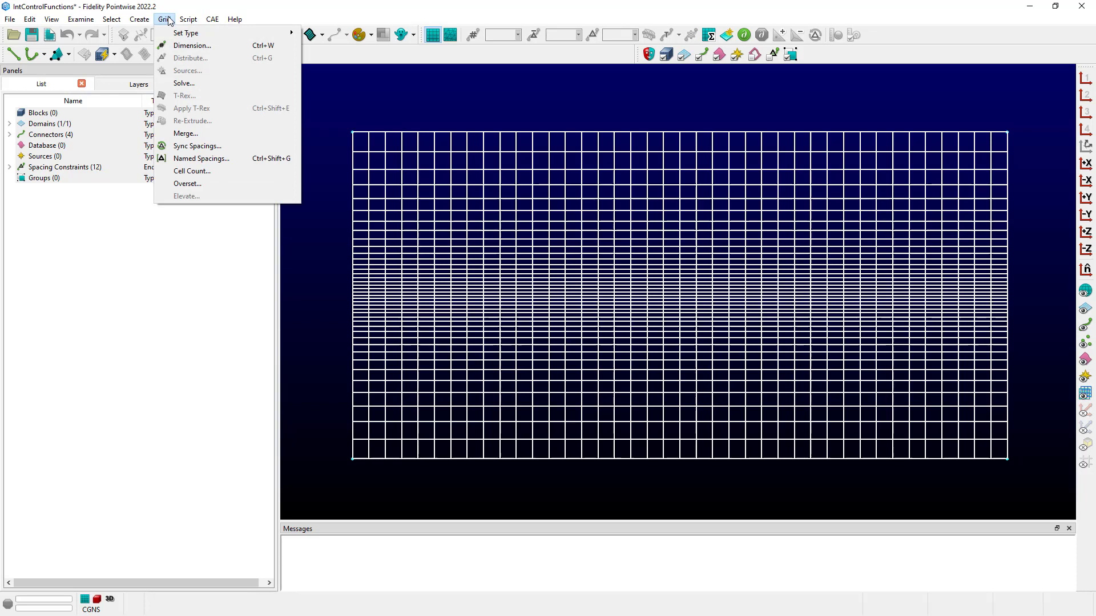
pyautogui.click(187, 85)
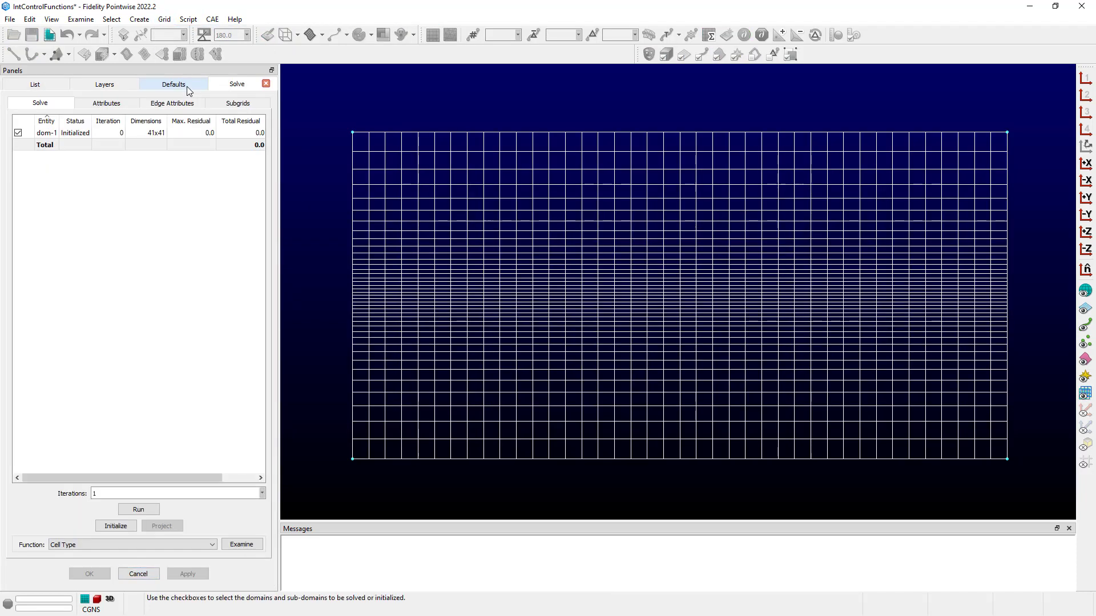
# Step: Solve the domain with Thomas-Middlecoff interior control functions, running 50 iterations twice
pyautogui.click(107, 105)
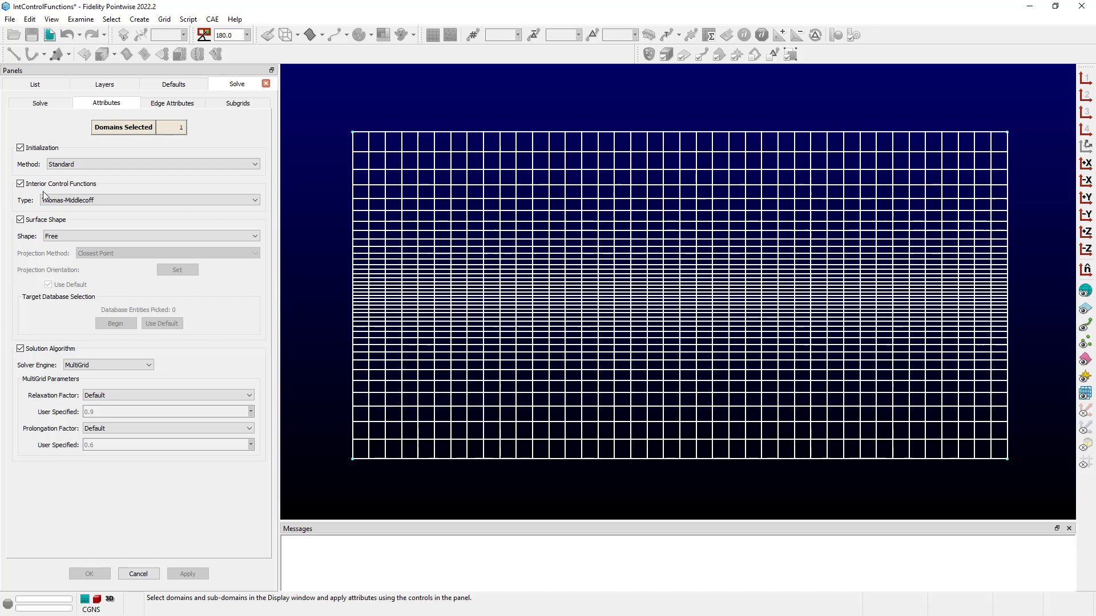
pyautogui.click(256, 202)
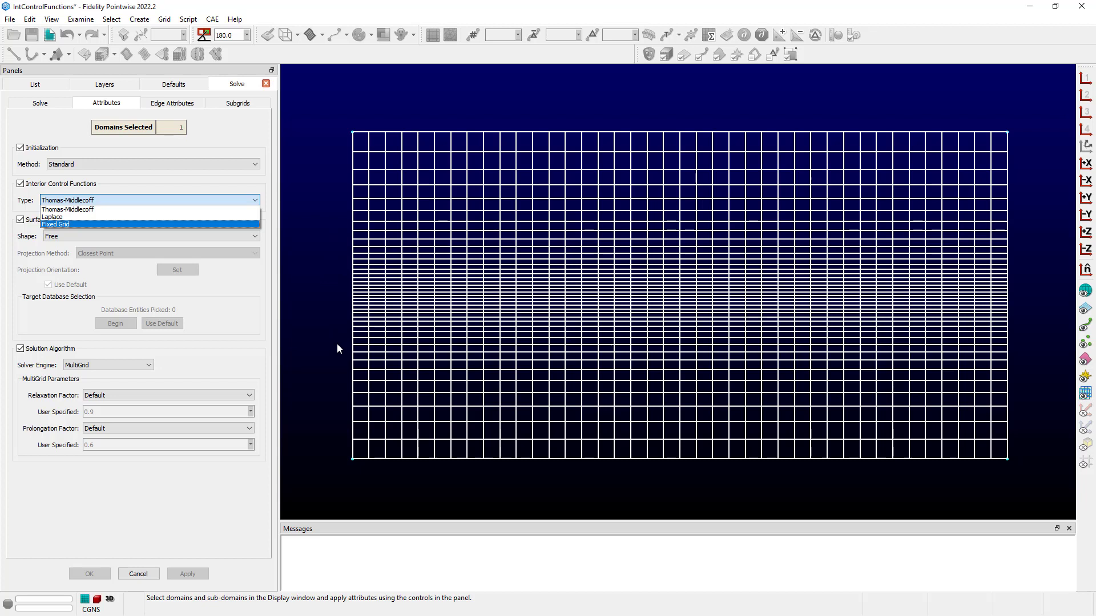
pyautogui.click(170, 199)
pyautogui.click(49, 104)
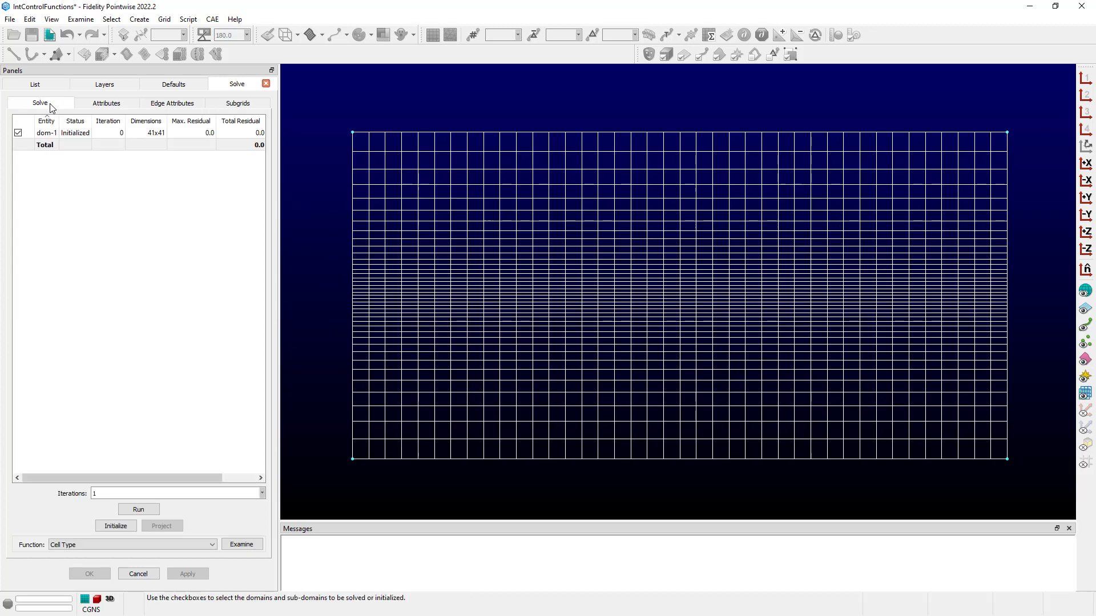
pyautogui.doubleClick(123, 491)
pyautogui.click(138, 510)
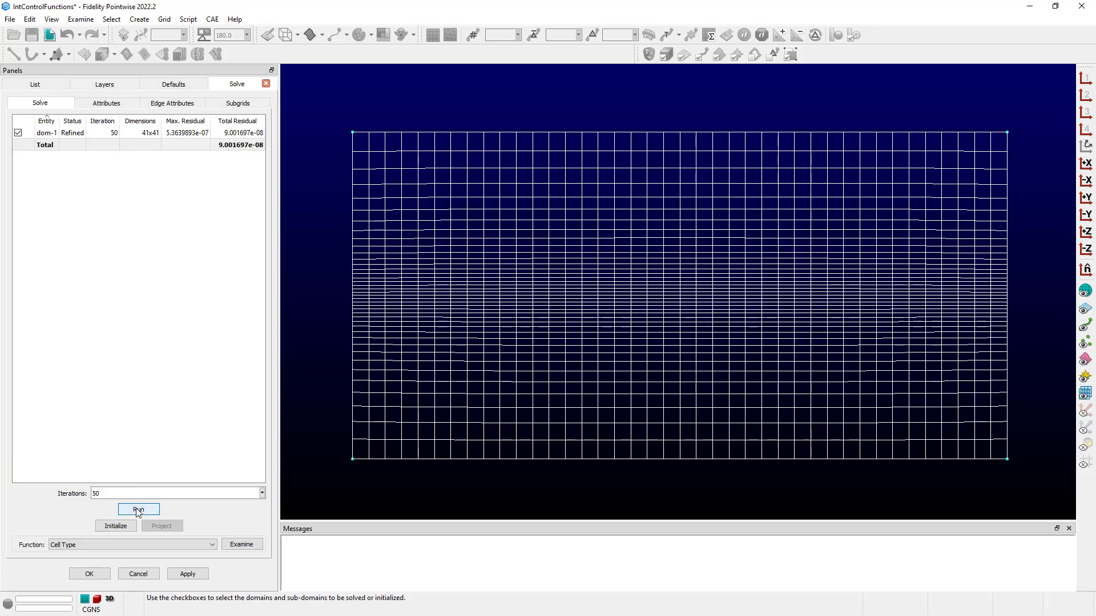
pyautogui.click(139, 510)
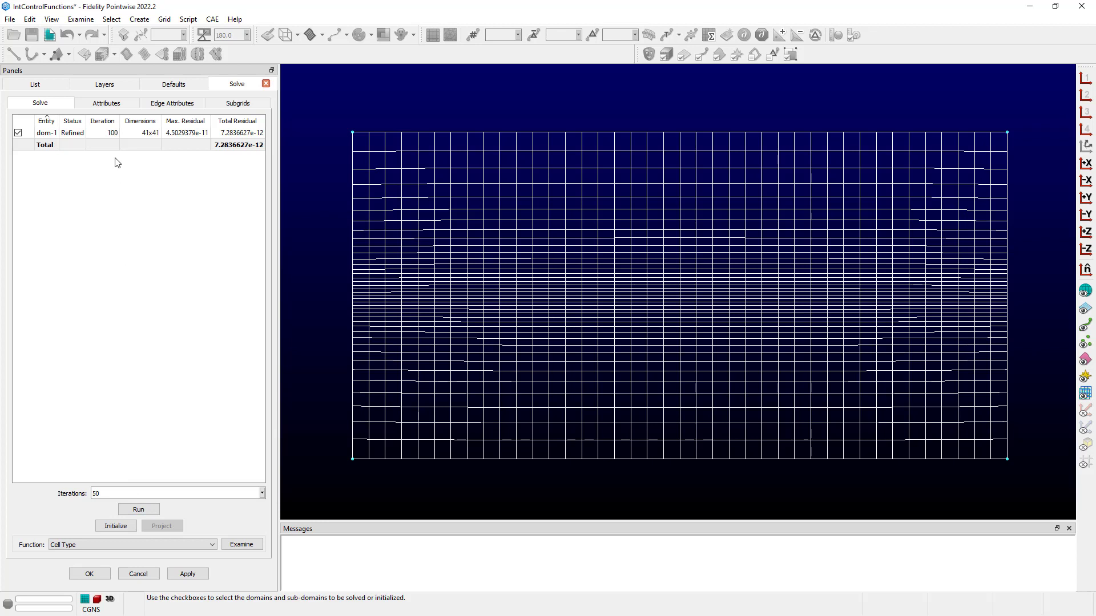
# Step: Solve the domain with Laplace interior control functions, running 50 iterations twice, and apply the result
pyautogui.click(107, 104)
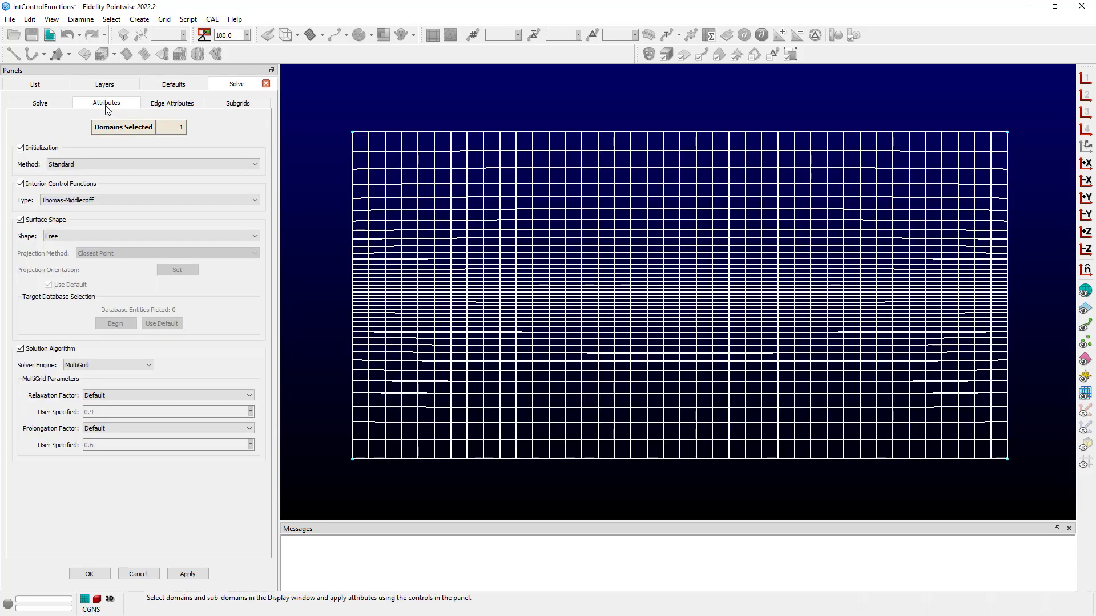
pyautogui.click(127, 201)
pyautogui.click(131, 217)
pyautogui.click(40, 104)
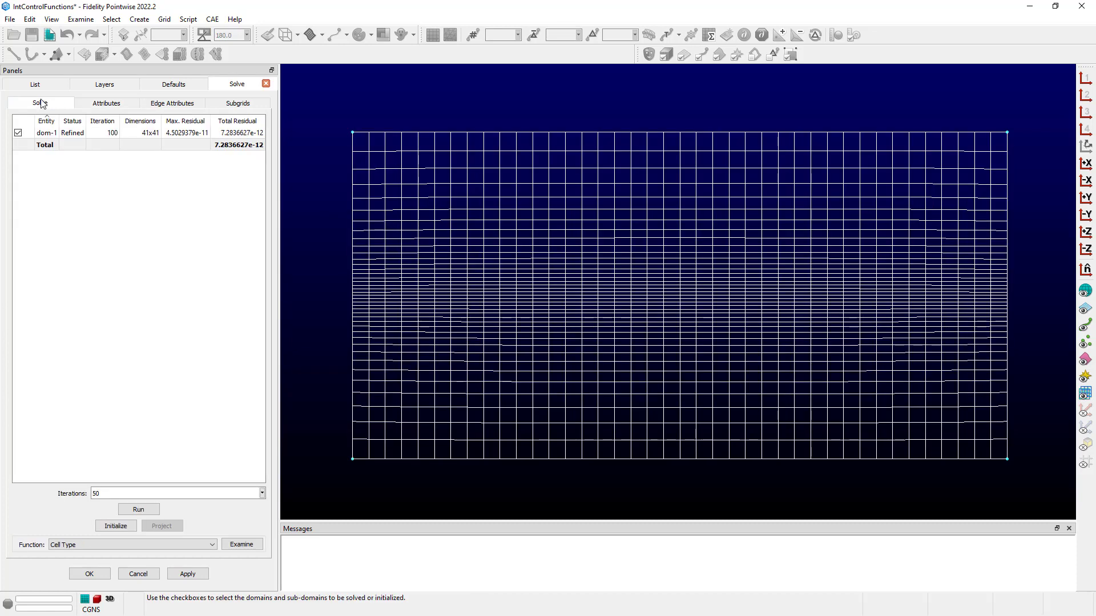
pyautogui.click(136, 511)
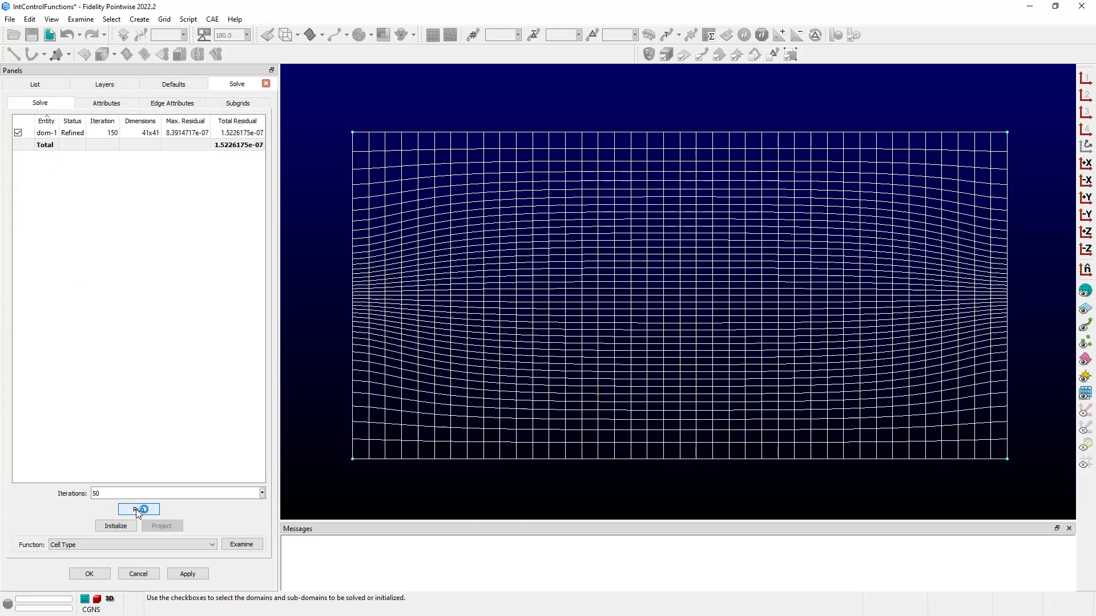
pyautogui.click(138, 512)
pyautogui.click(189, 575)
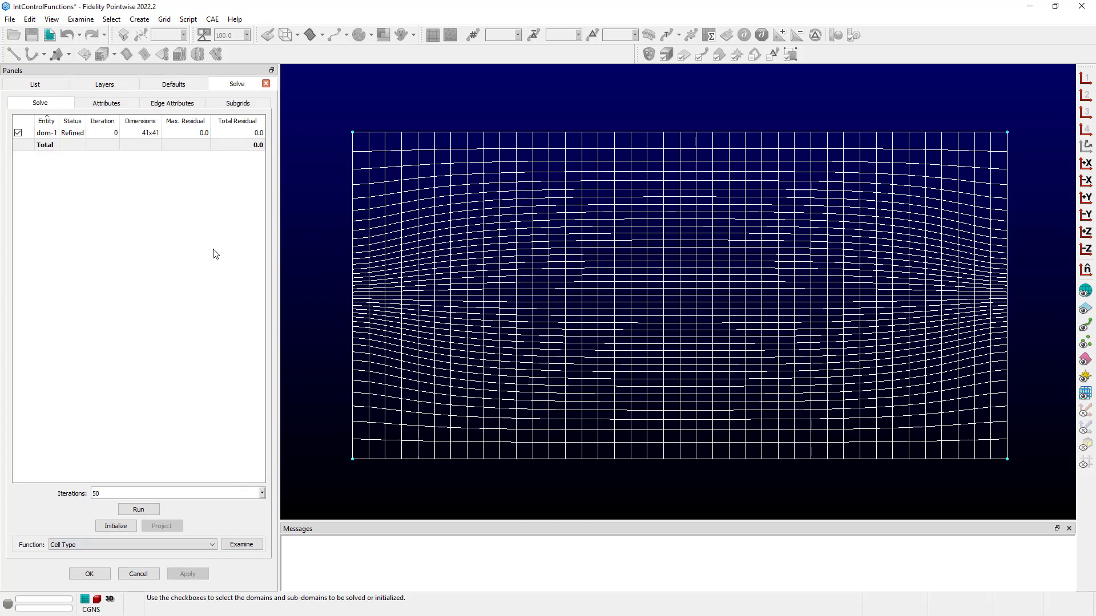
# Step: Try re-solving the domain with Thomas-Middlecoff interior control functions for 50 iterations and cancel the solve
pyautogui.click(102, 104)
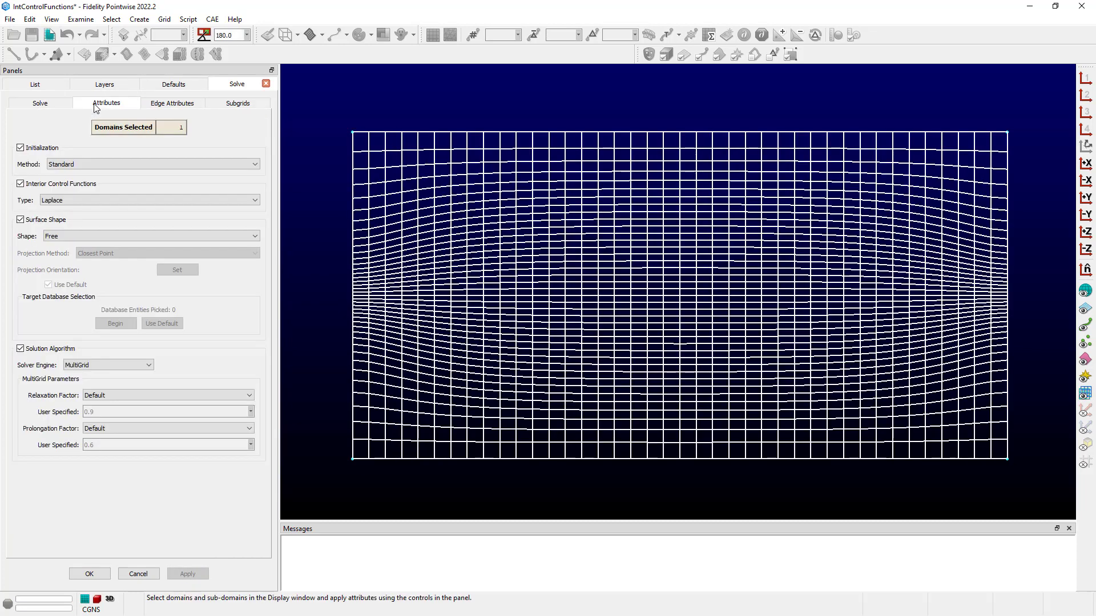
pyautogui.click(108, 200)
pyautogui.click(115, 210)
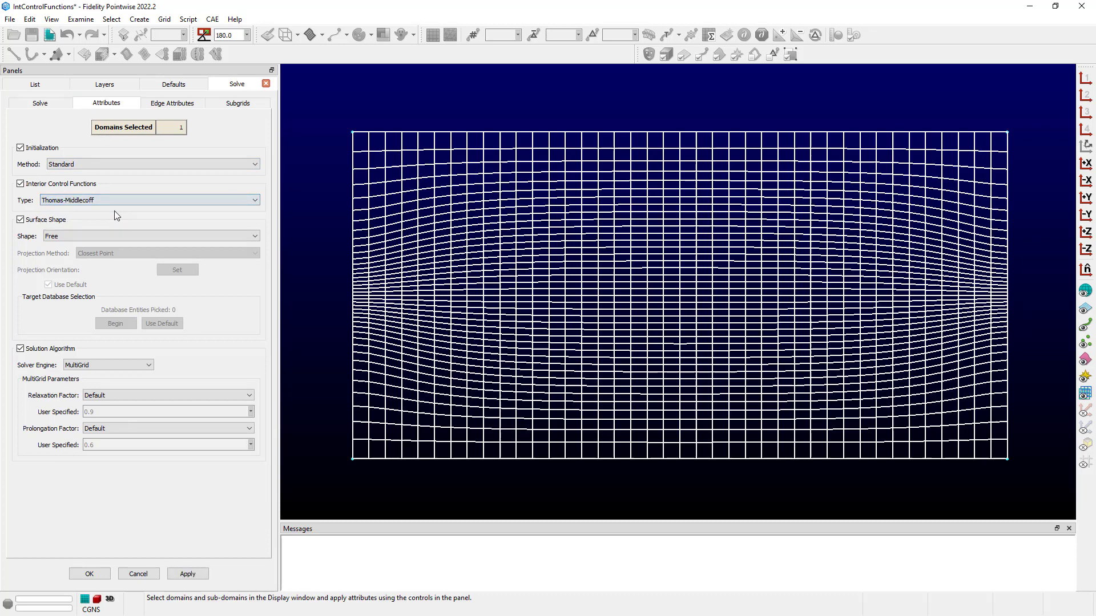
pyautogui.click(48, 105)
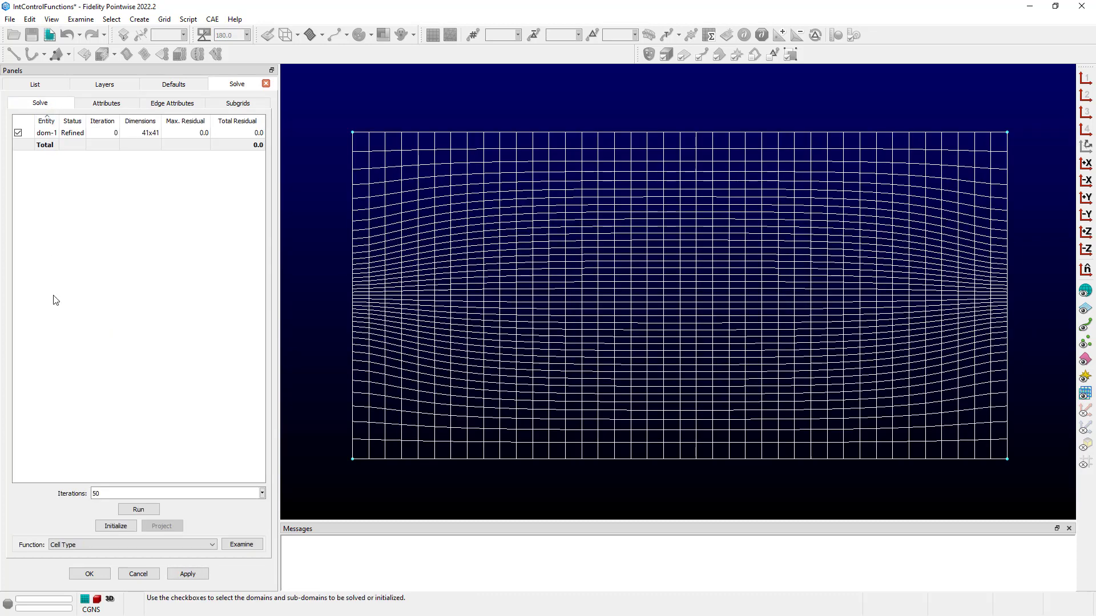
pyautogui.click(131, 510)
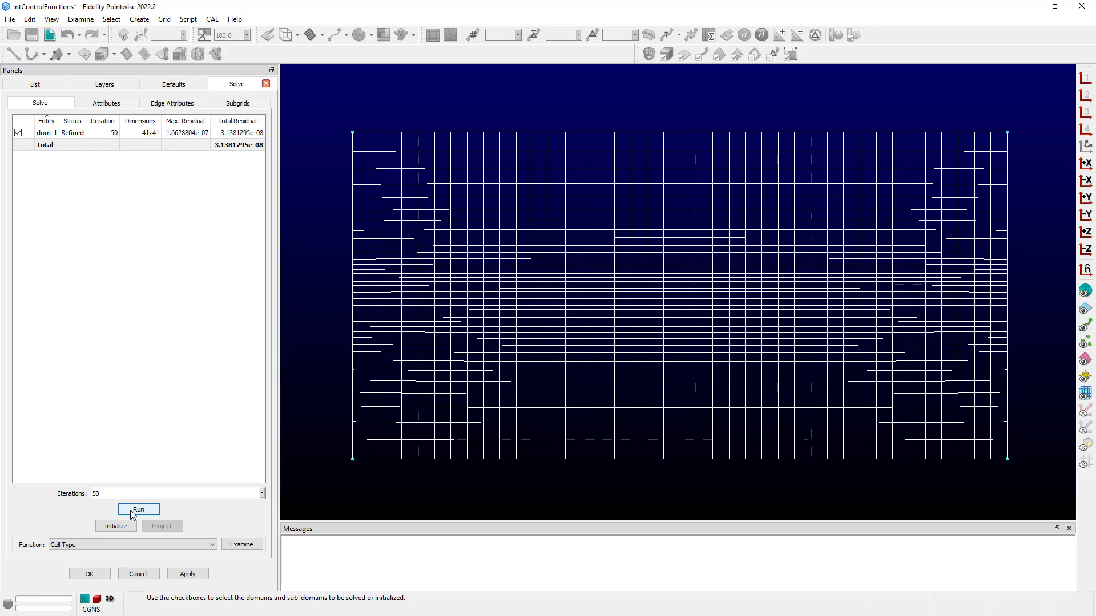
pyautogui.click(142, 573)
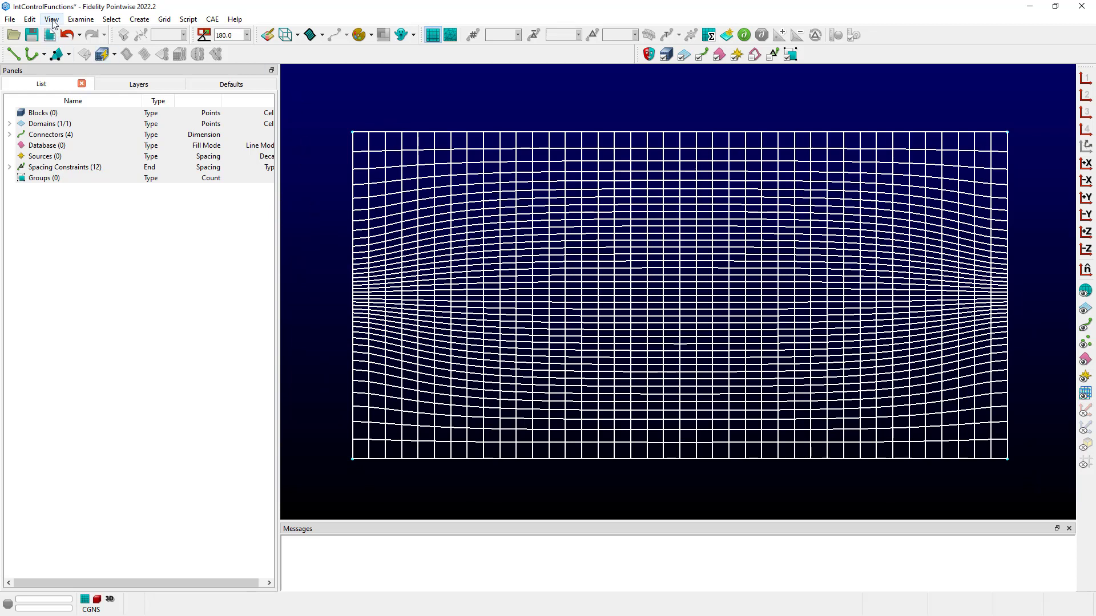
# Step: Tweak the domain's interior grid point near X -3.5, Y 3.78 by moving it slightly upward
pyautogui.click(30, 20)
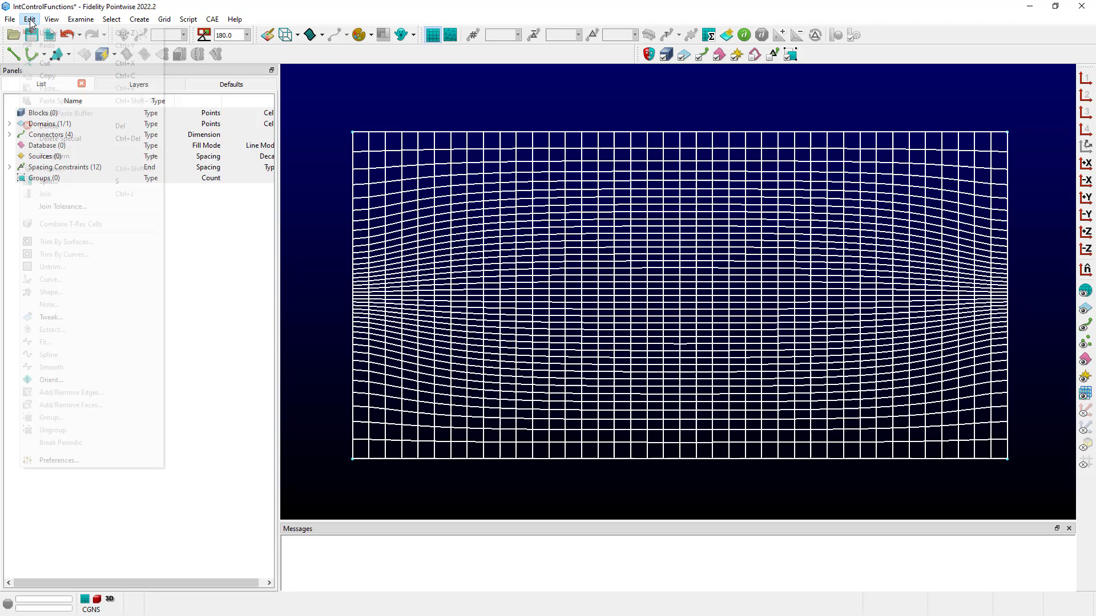
pyautogui.click(50, 318)
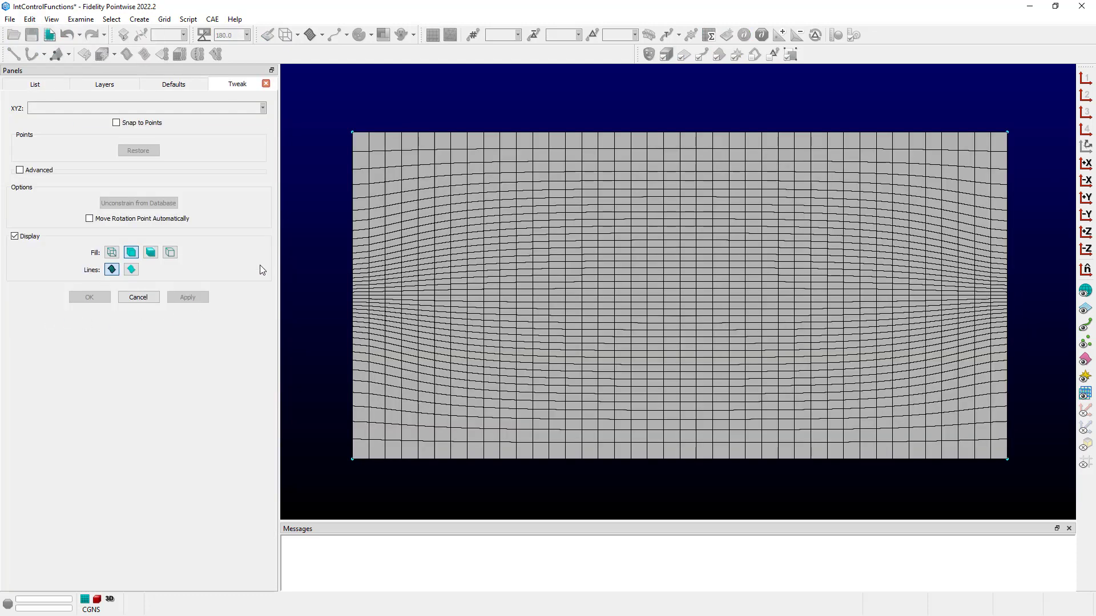
pyautogui.click(565, 172)
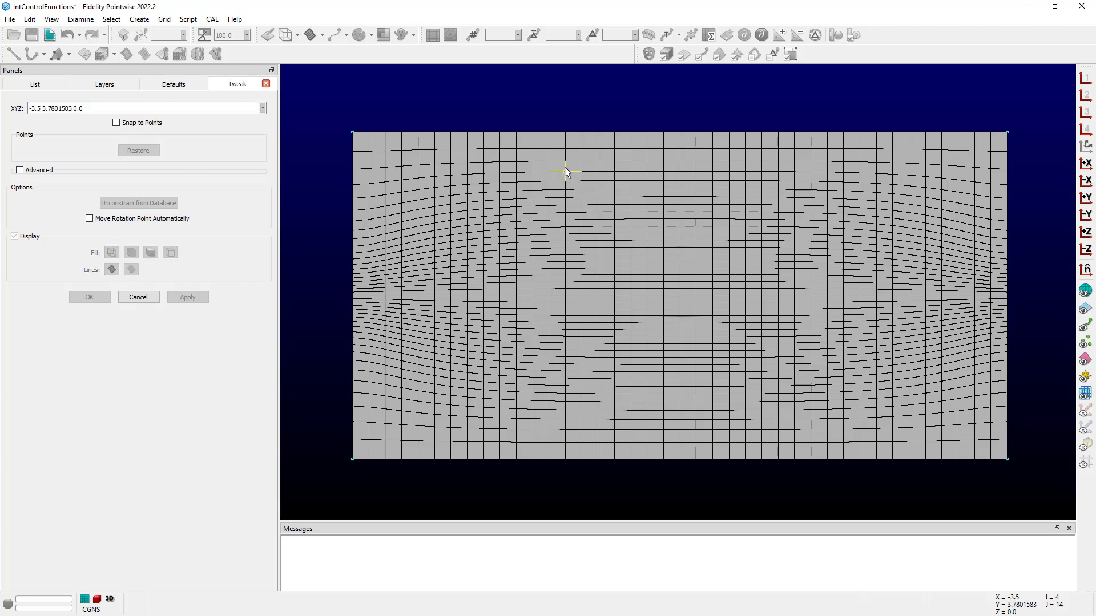
pyautogui.moveTo(563, 166); pyautogui.dragTo(564, 164)
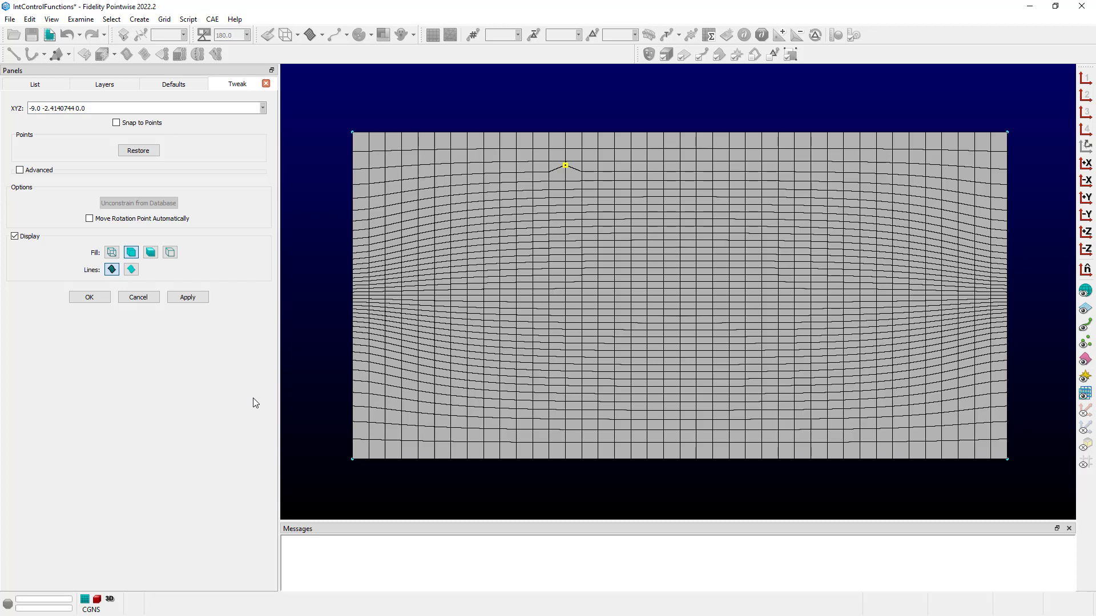
pyautogui.click(89, 297)
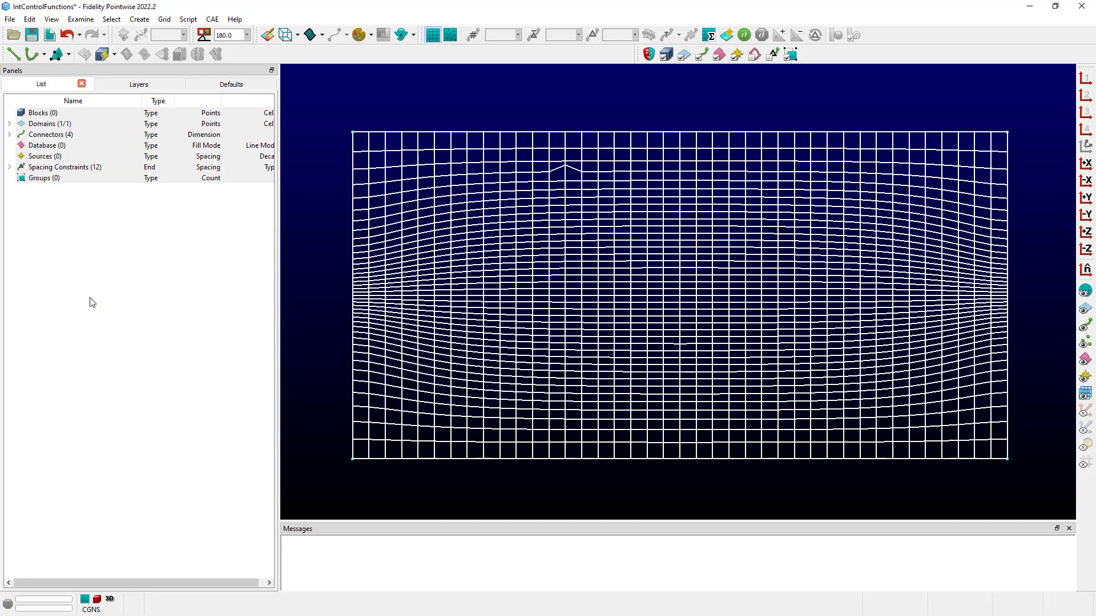
# Step: Solve the tweaked domain with Fixed Grid interior control functions, running 50 iterations twice
pyautogui.click(163, 20)
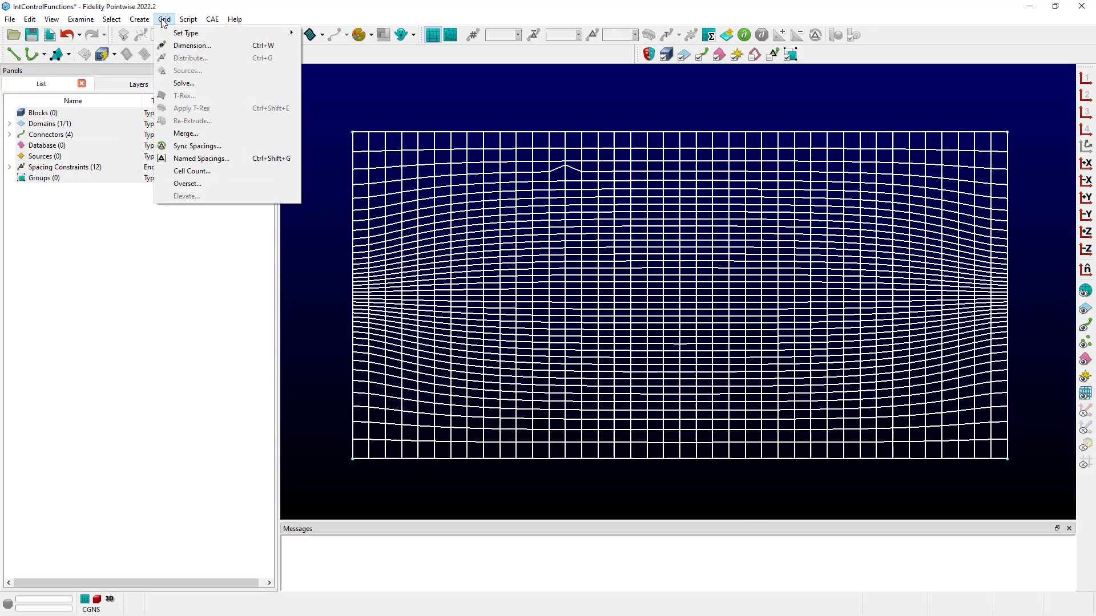
pyautogui.click(184, 84)
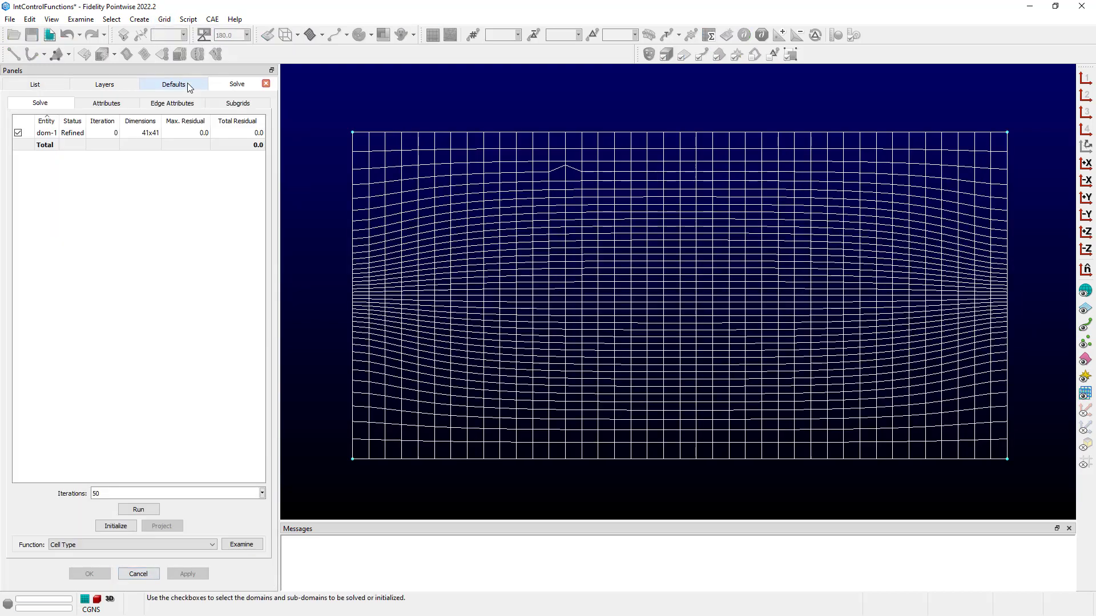
pyautogui.click(120, 105)
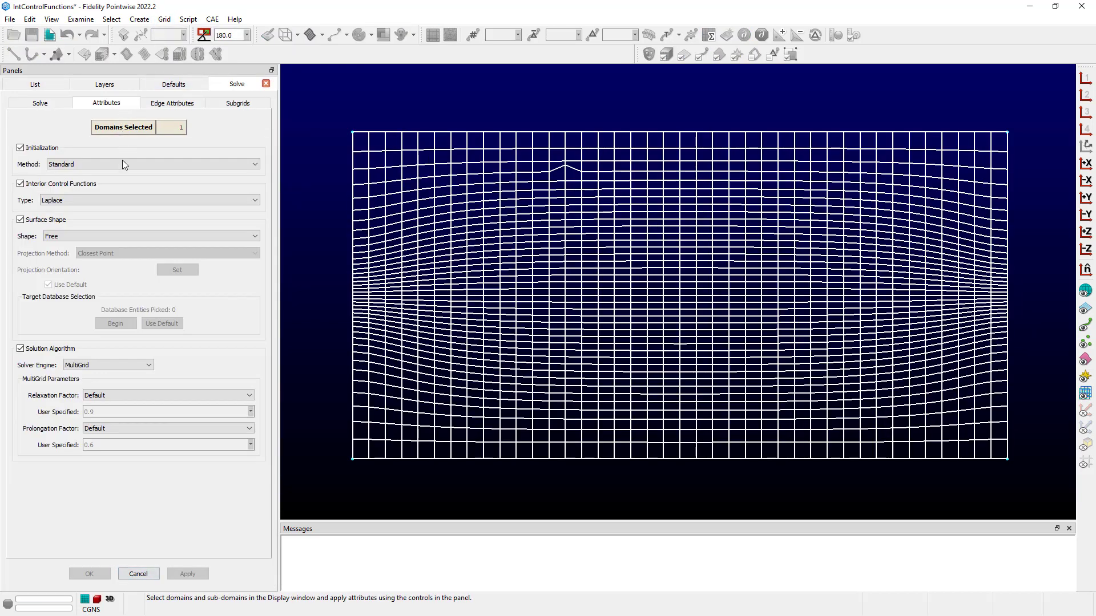
pyautogui.click(120, 201)
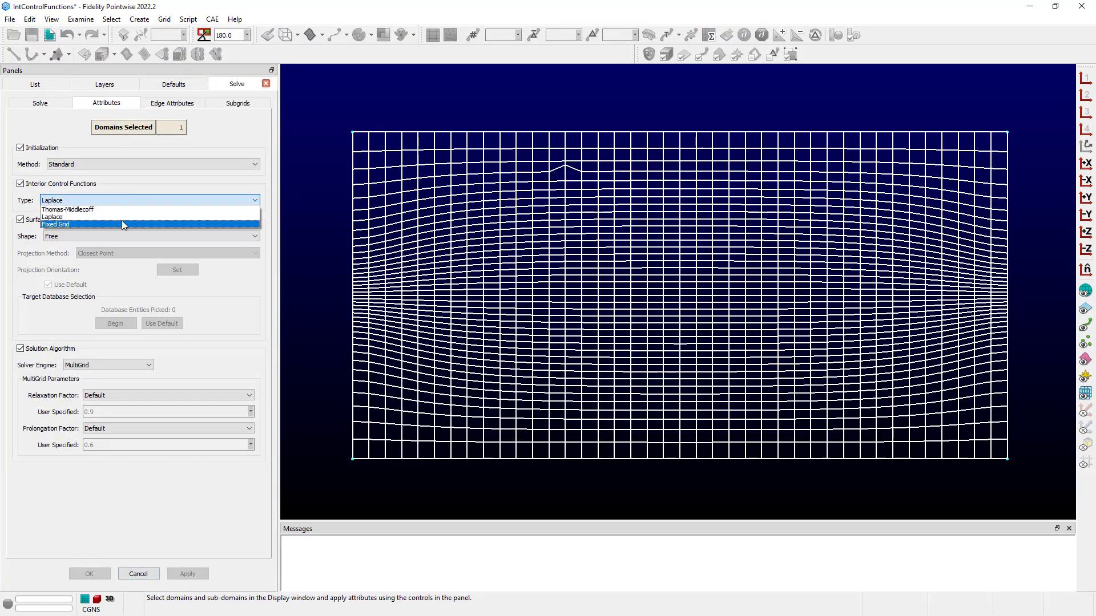
pyautogui.click(122, 224)
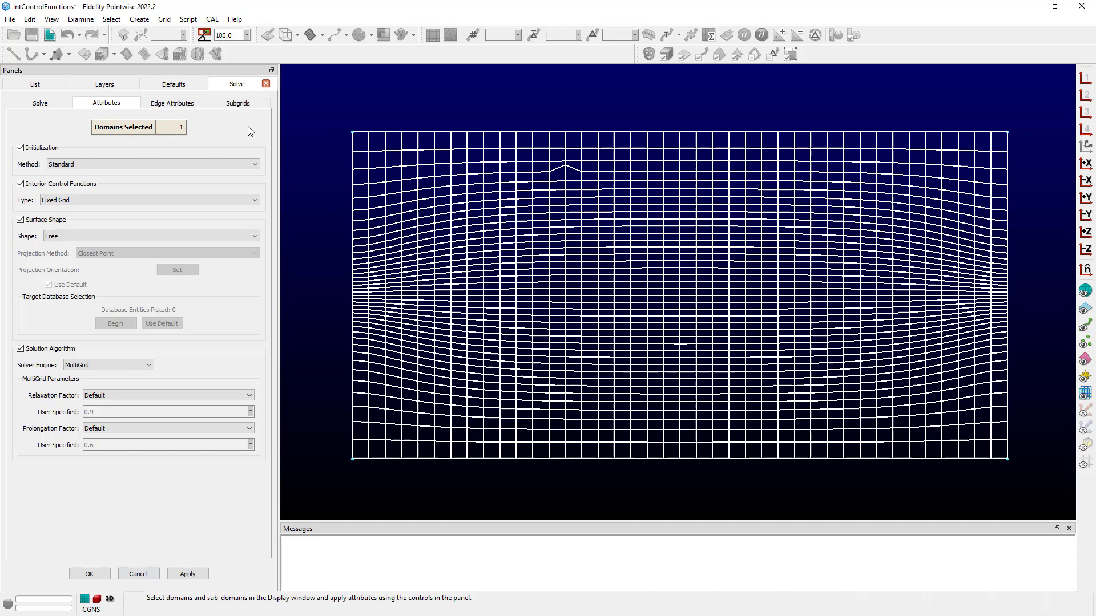
pyautogui.click(40, 105)
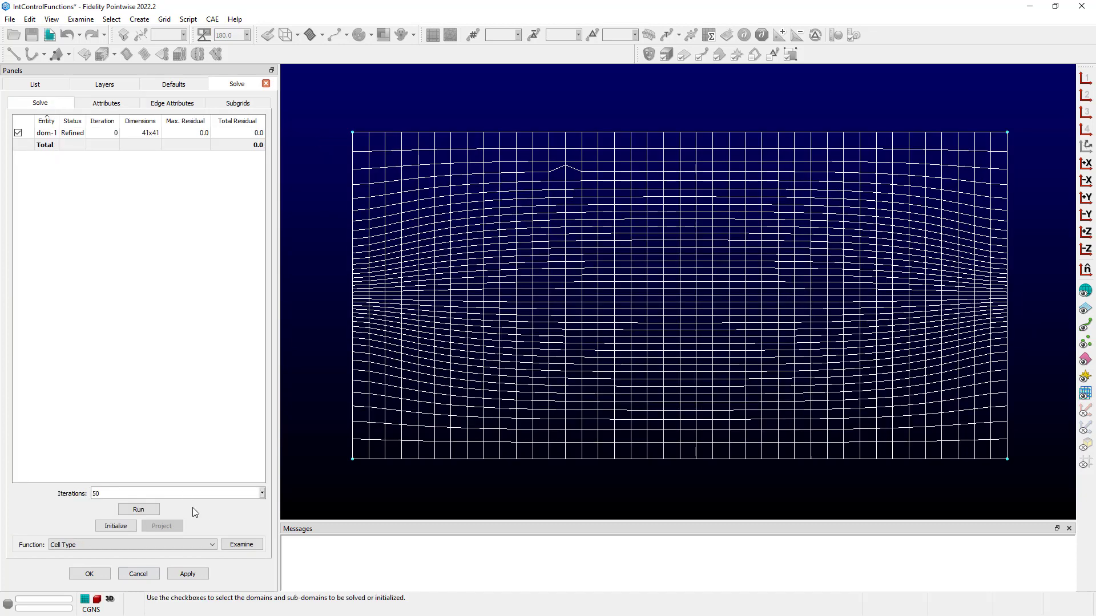
pyautogui.click(153, 513)
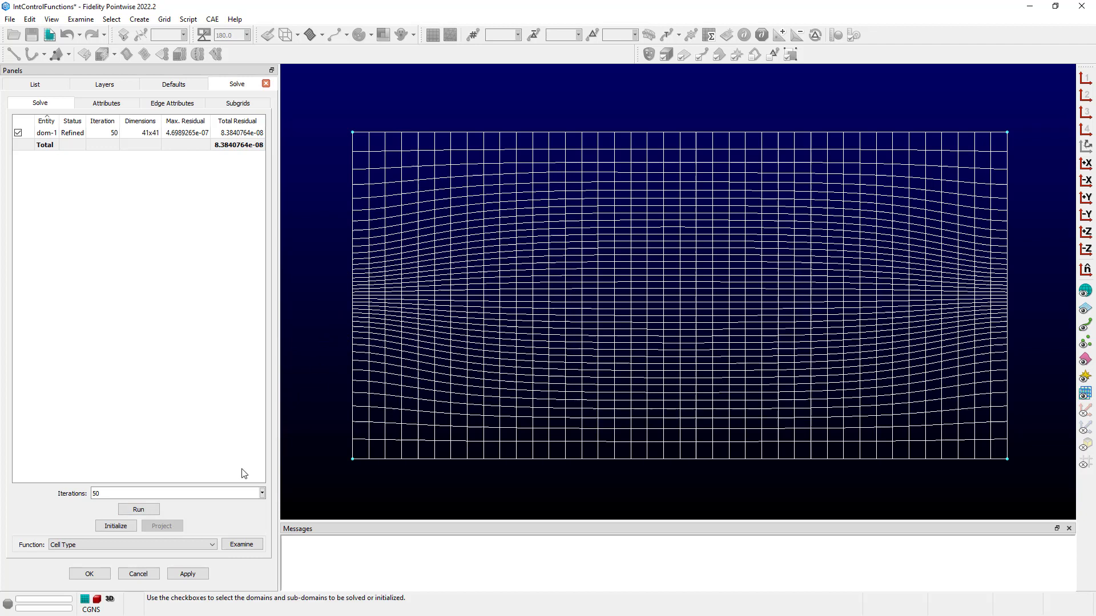
pyautogui.click(152, 515)
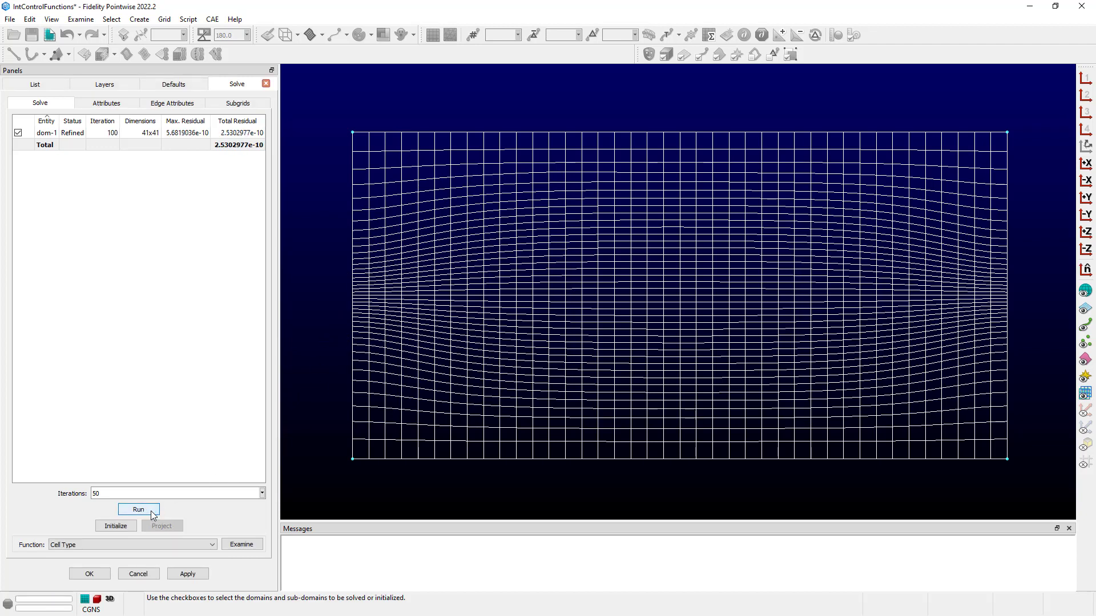